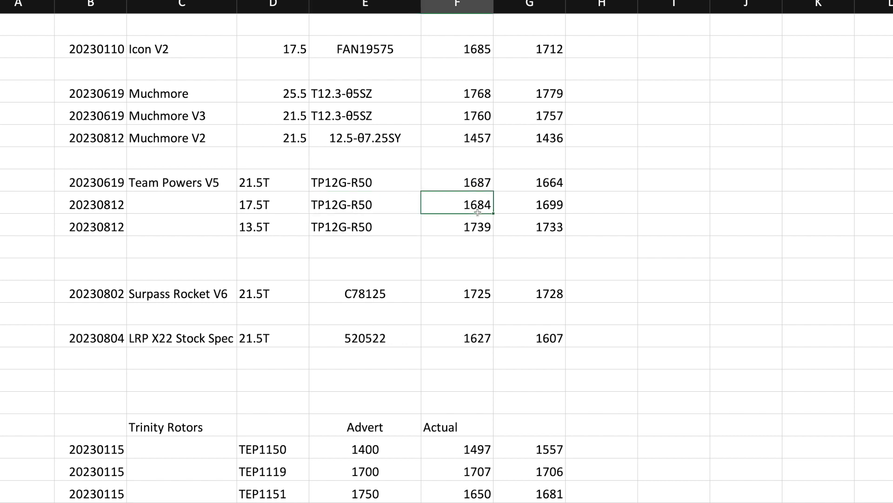
# Examine the paired TP12G-R50 rotor readings of the Team Powers V5 17.5T and 13.5T motors
pyautogui.click(524, 232)
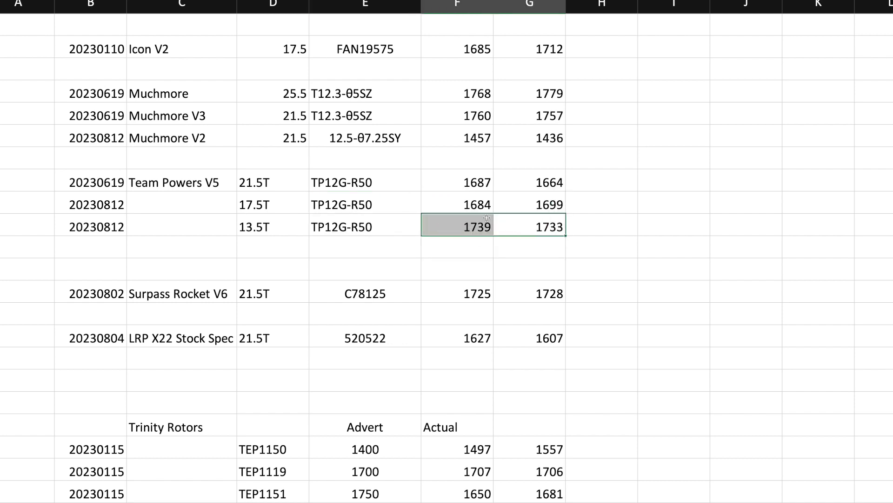
pyautogui.click(472, 228)
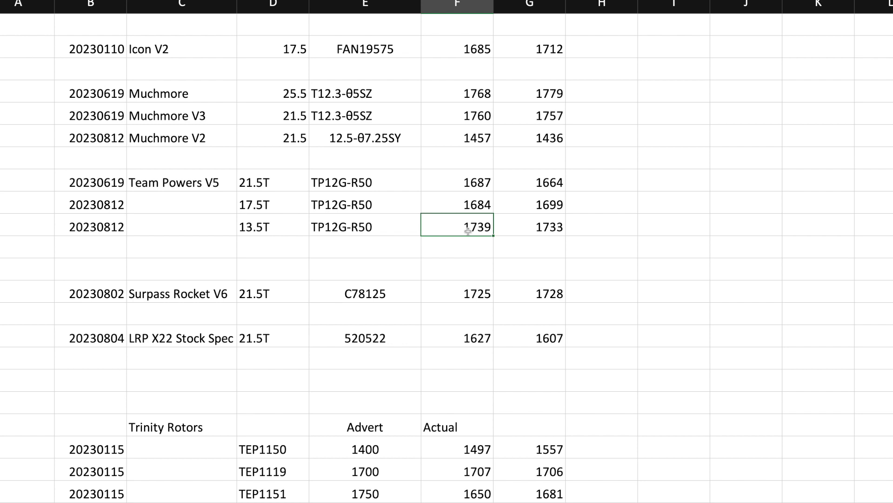
pyautogui.moveTo(268, 204); pyautogui.dragTo(532, 211)
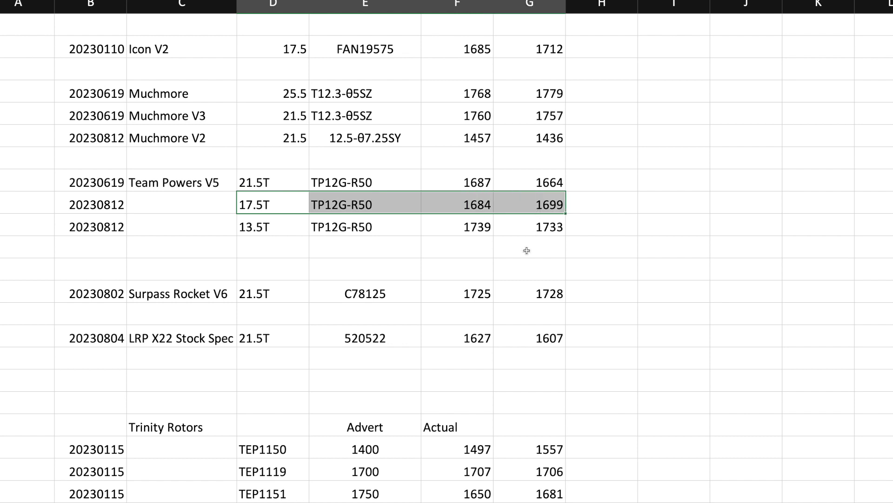
pyautogui.moveTo(268, 228); pyautogui.dragTo(522, 234)
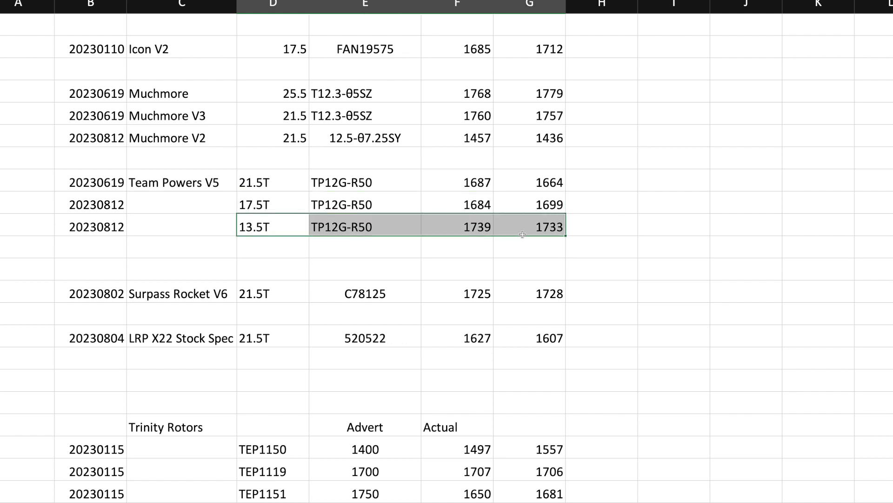
pyautogui.click(460, 248)
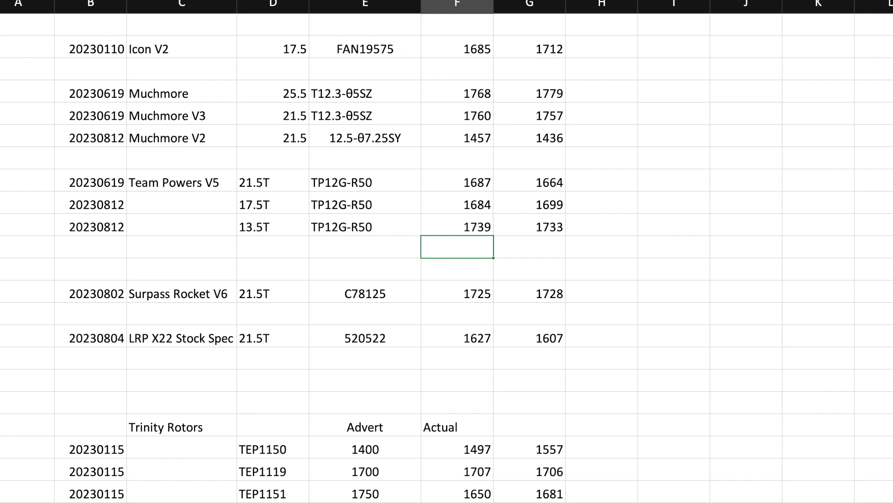
# On the 17.5-turn sheet, compare the Team Powers V5 timing and amp draw with the Fantom Icon V2 Pro Spec's 45-degree amp draw and Kv
pyautogui.hotkey('ctrl', 'pagedown')
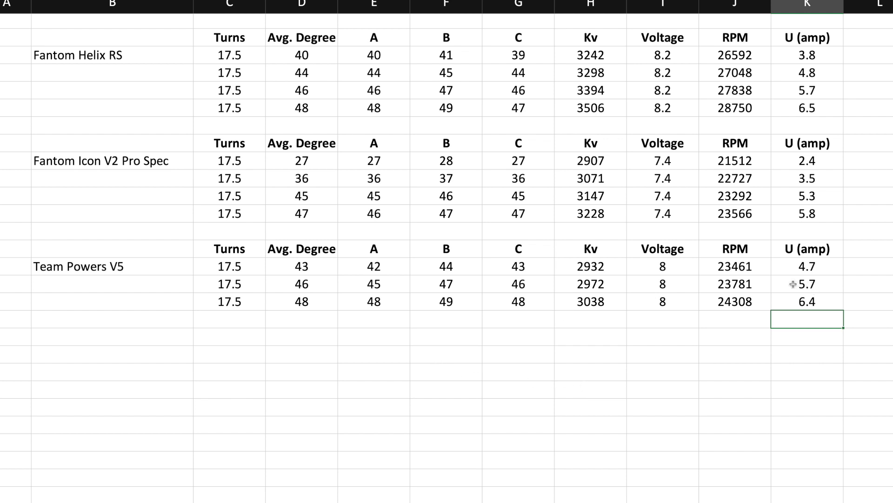
pyautogui.moveTo(794, 284); pyautogui.dragTo(792, 271)
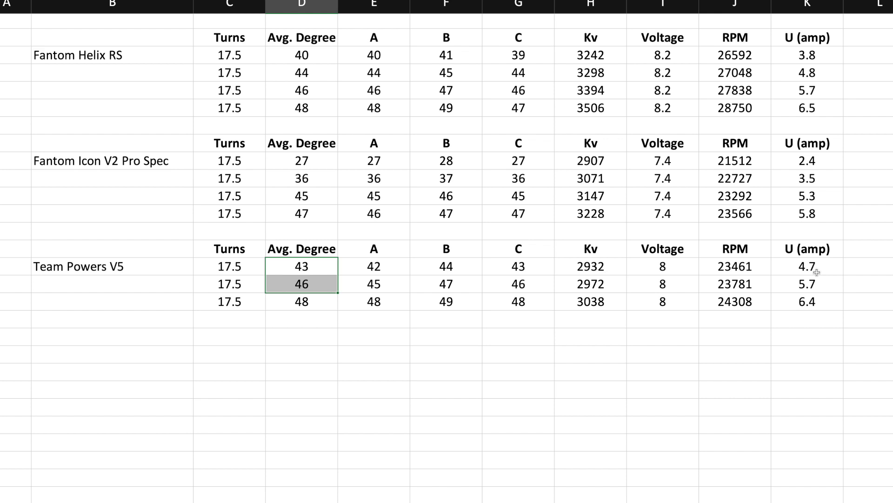
pyautogui.click(802, 286)
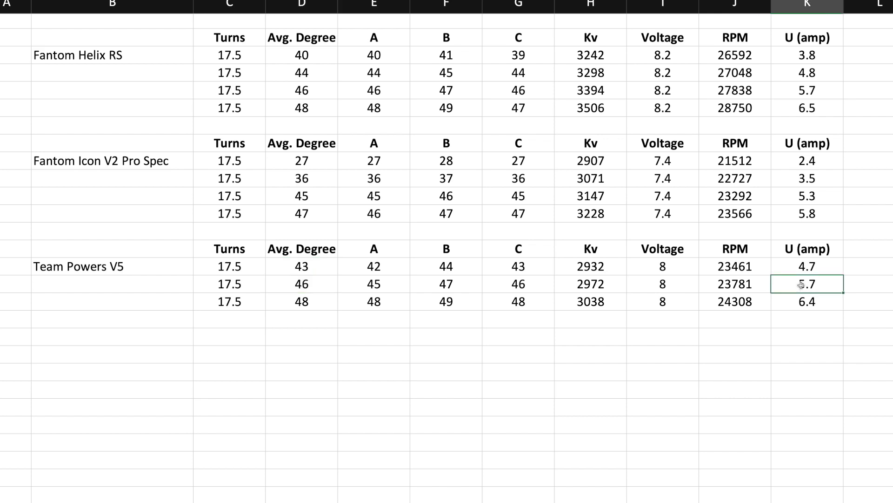
pyautogui.click(793, 198)
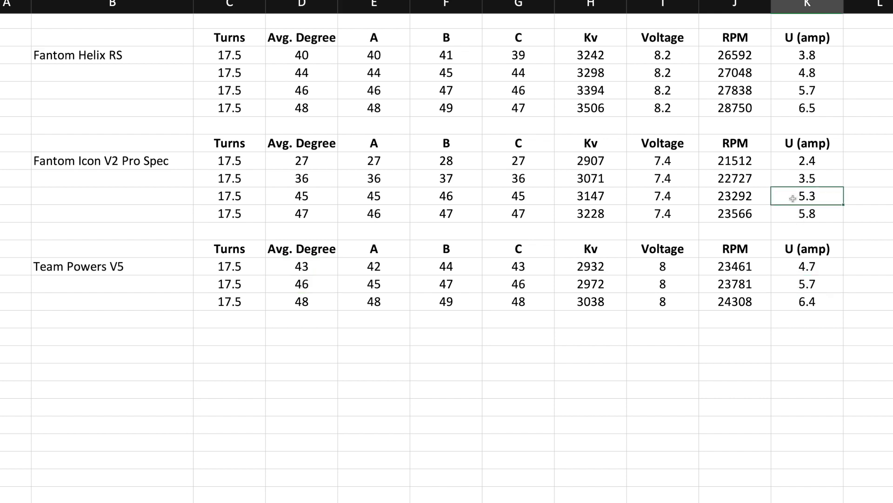
pyautogui.click(599, 199)
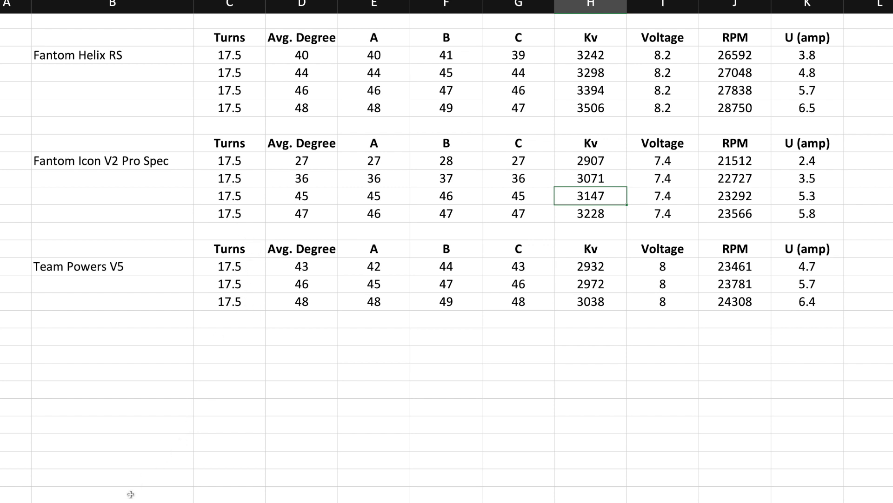
# On the rotor sheet, examine both readings of the 17.5 Icon V2 rotor FAN19575
pyautogui.hotkey('ctrl', 'pagedown')
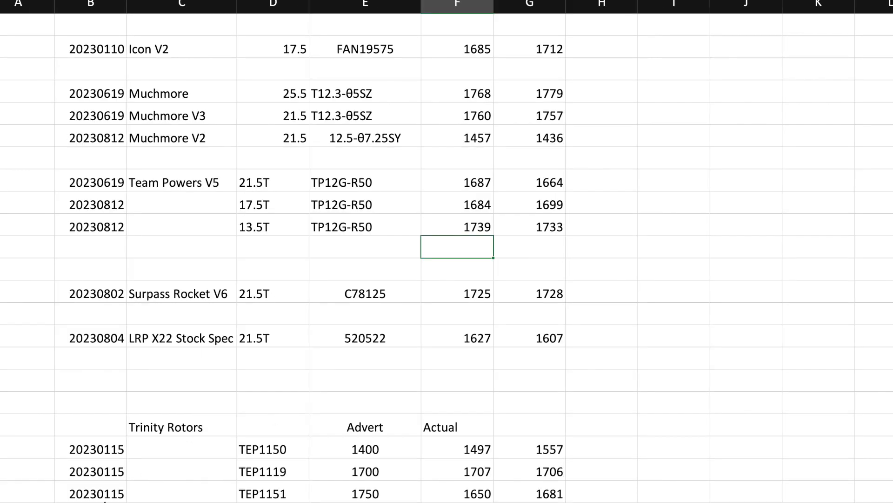
pyautogui.scroll(1, 325, 308)
pyautogui.scroll(3, 325, 308)
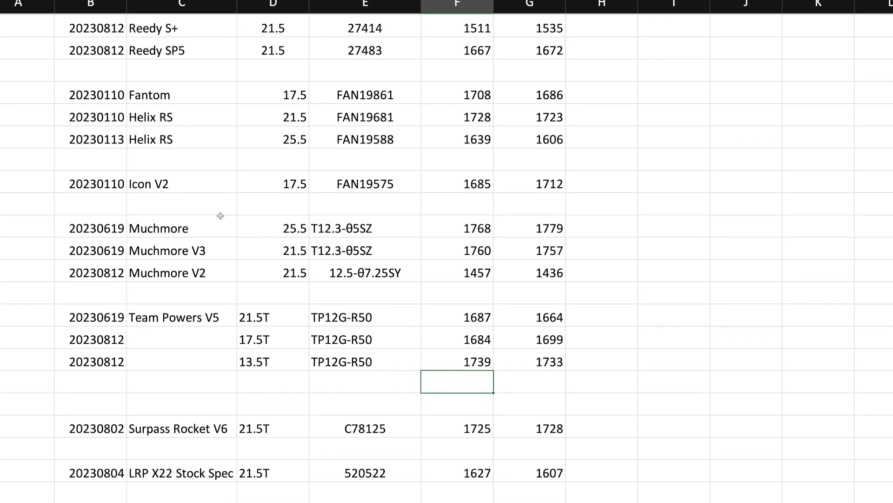
pyautogui.click(474, 187)
pyautogui.moveTo(500, 186); pyautogui.dragTo(521, 186)
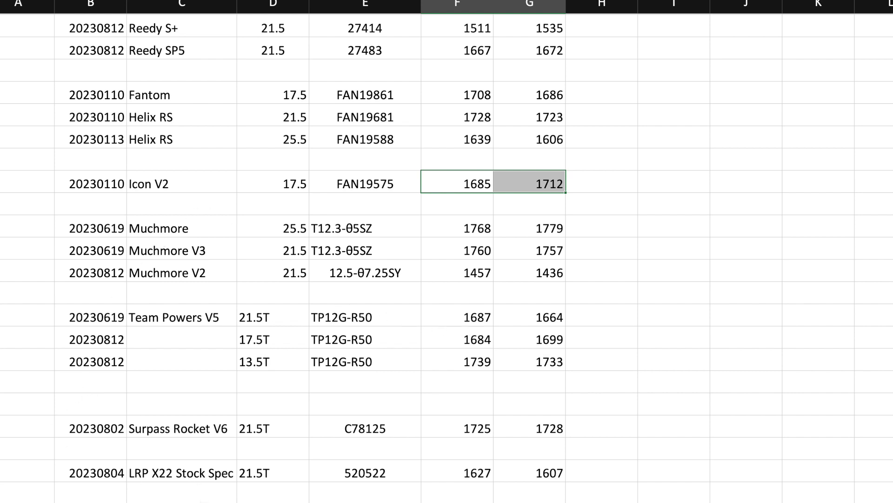
# Check the Fantom Helix RS amp draw and Kv at 44 degrees, along with both rotor readings of the 17.5 Fantom FAN19861
pyautogui.hotkey('ctrl', 'pagedown')
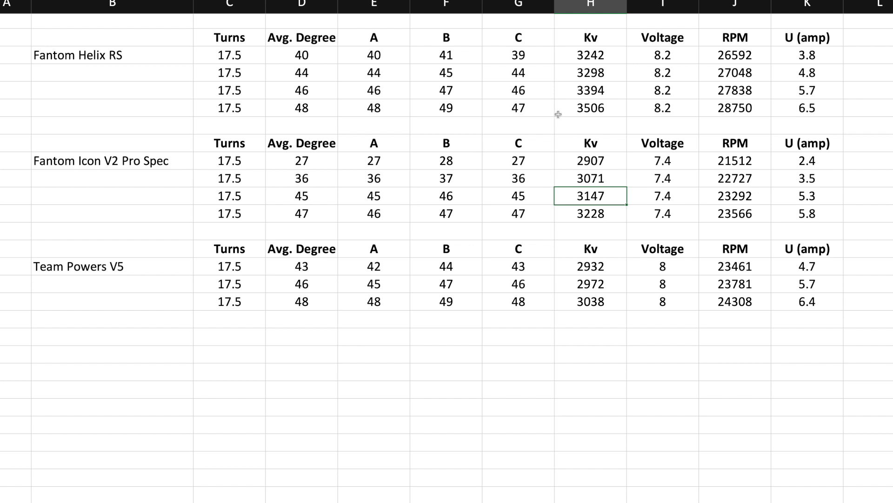
pyautogui.click(804, 75)
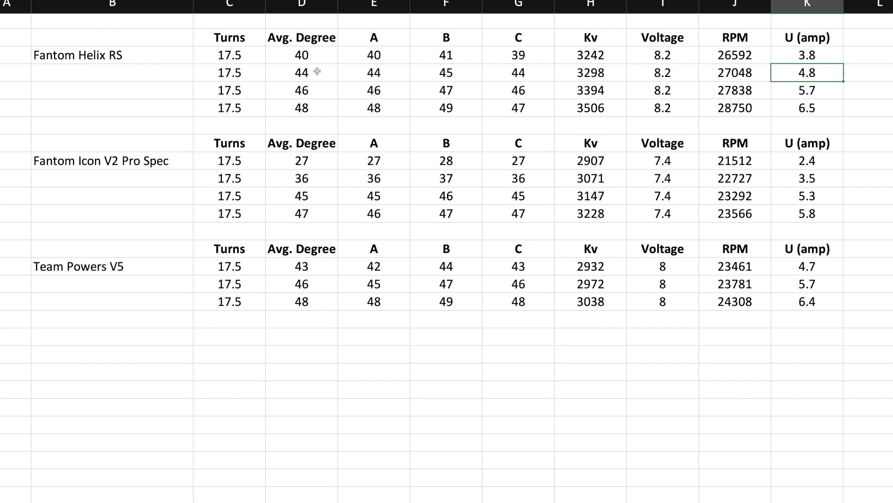
pyautogui.click(588, 72)
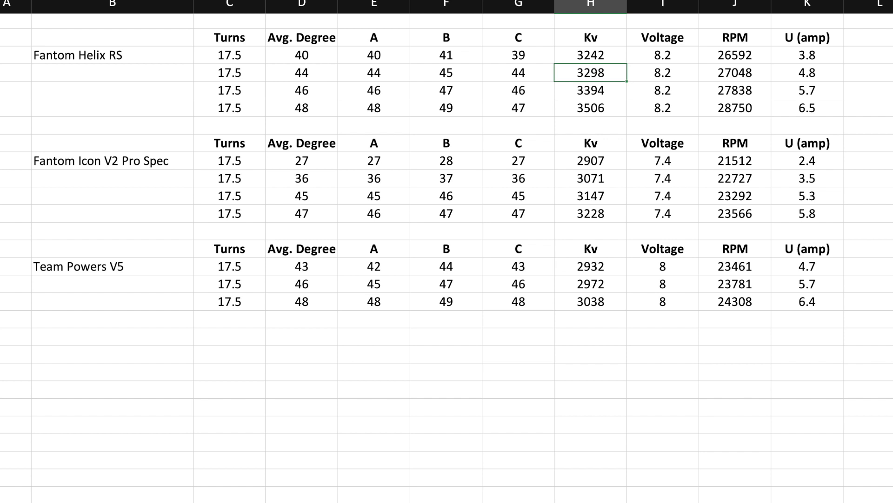
pyautogui.hotkey('ctrl', 'pageup')
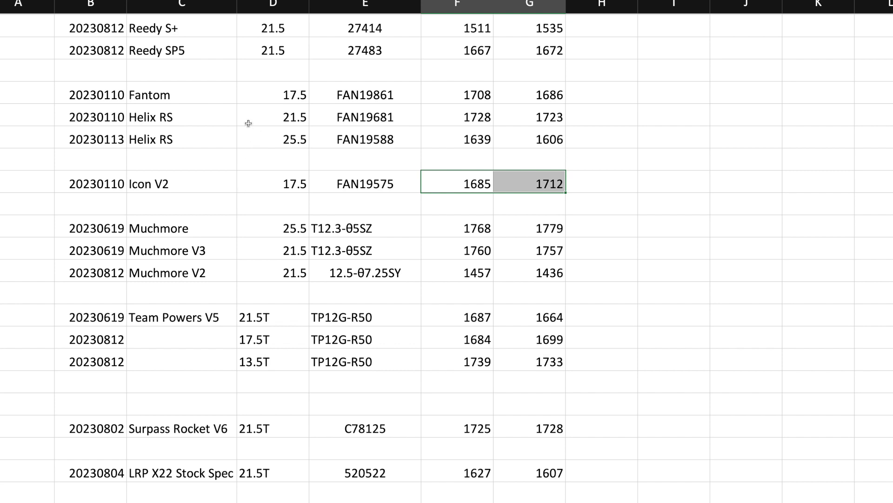
pyautogui.moveTo(463, 100); pyautogui.dragTo(510, 101)
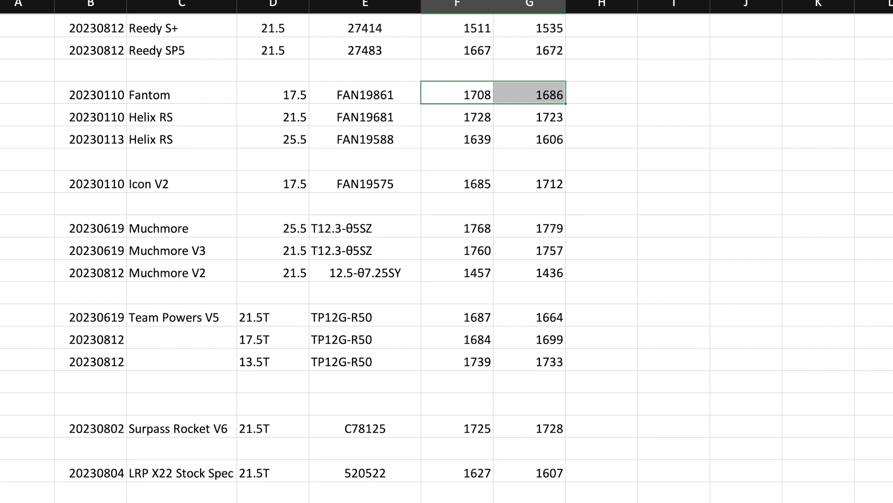
# Compare the 17.5-turn Hobbywing V10 G4's amp draw and Kv at 44 degrees with the Team Powers V5's Kv at 43 degrees
pyautogui.hotkey('ctrl', 'pagedown')
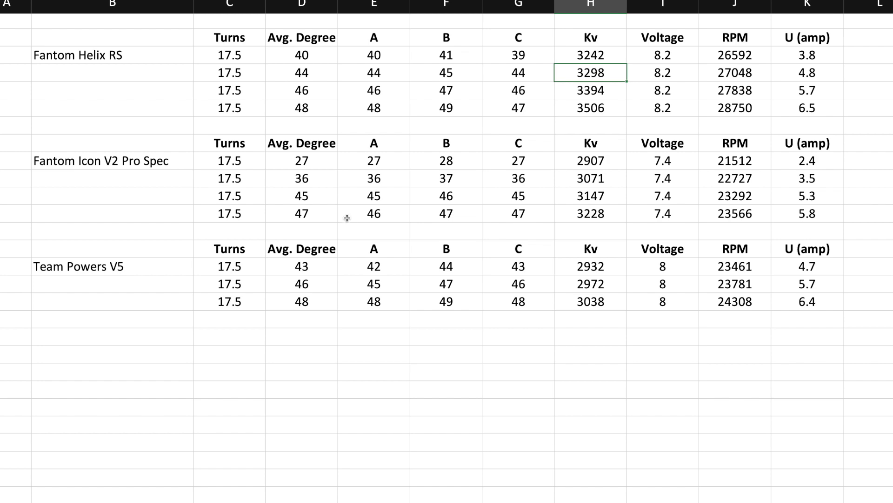
pyautogui.scroll(3, 347, 218)
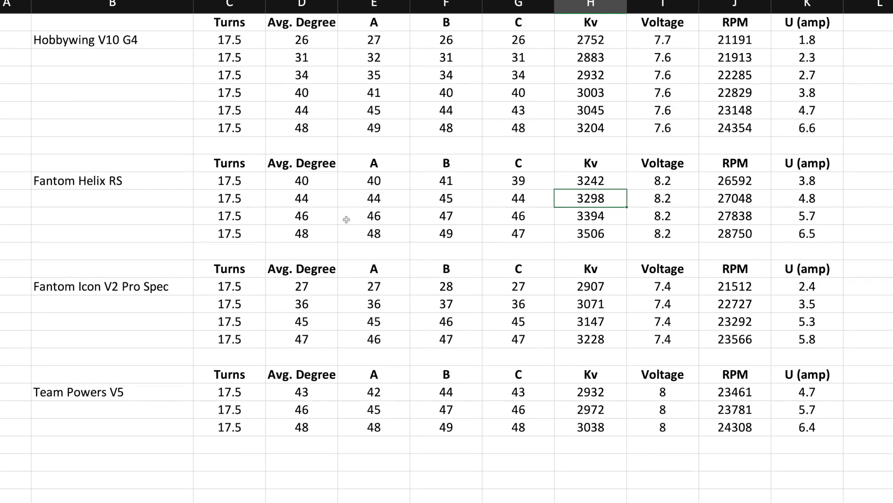
pyautogui.scroll(1, 347, 219)
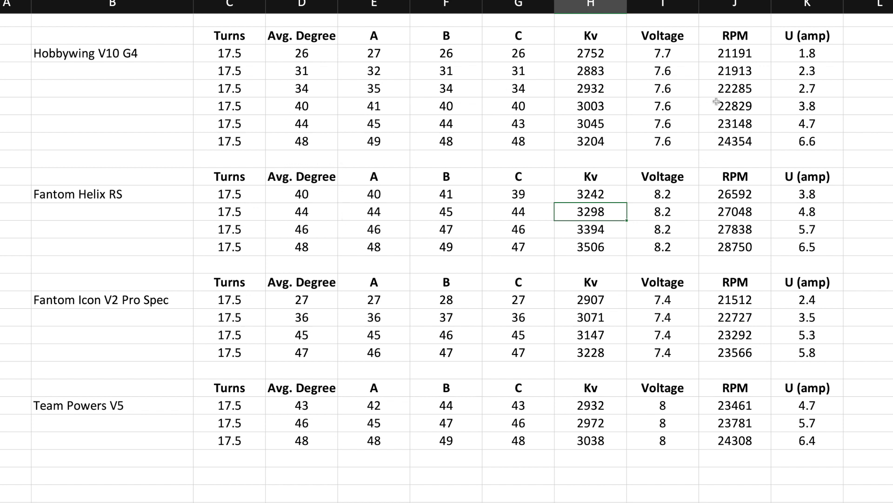
pyautogui.click(800, 124)
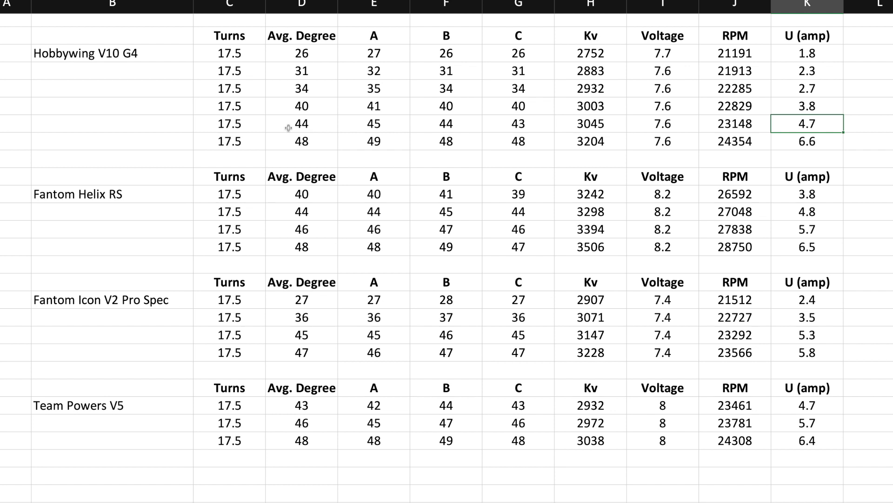
pyautogui.click(582, 125)
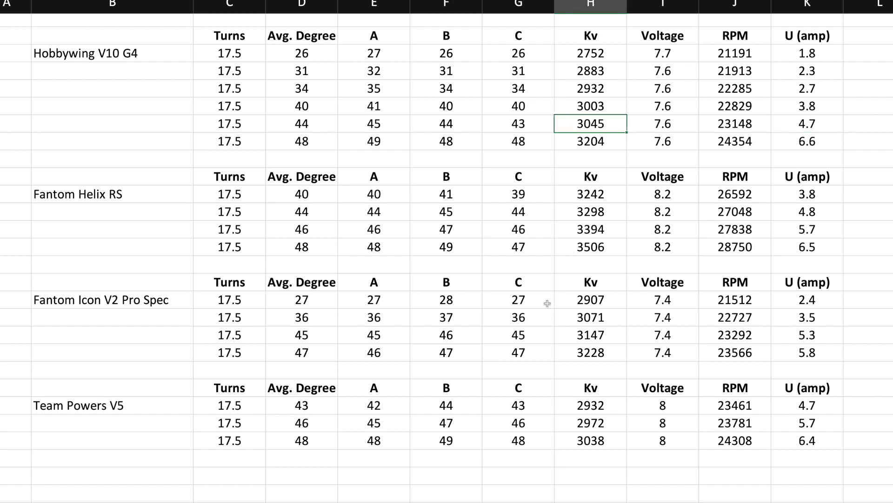
pyautogui.click(578, 405)
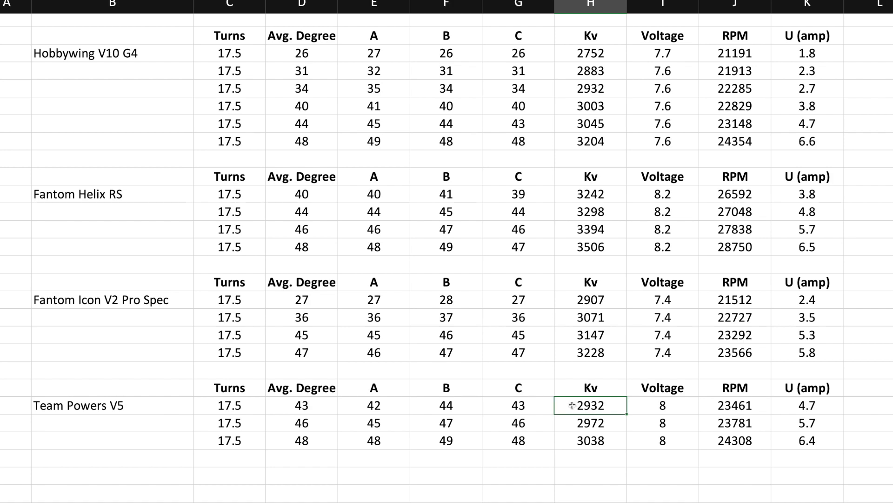
pyautogui.scroll(15, 534, 381)
pyautogui.scroll(-20, 534, 381)
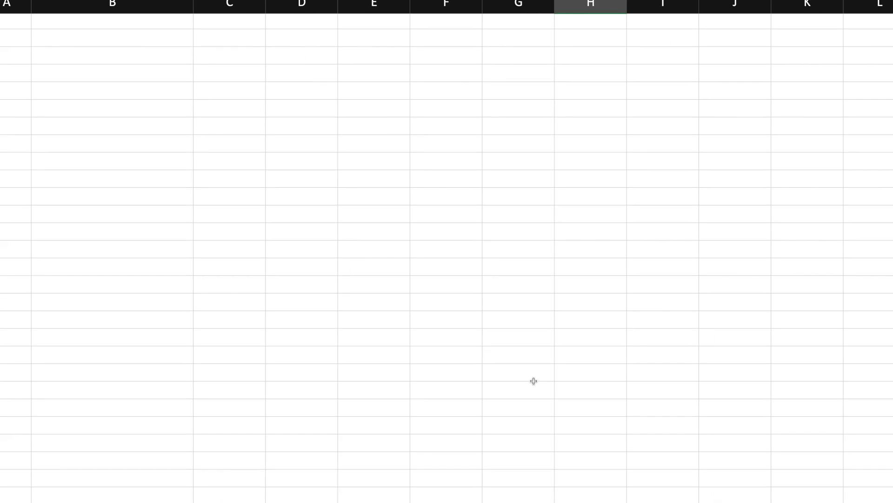
pyautogui.scroll(10, 534, 380)
pyautogui.scroll(-3, 534, 381)
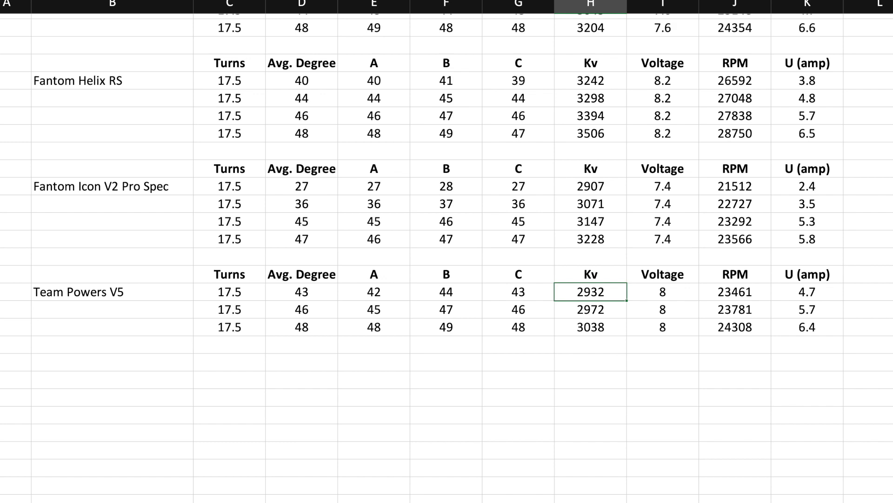
# On the 13.5-turn sheet, examine the Team Powers V5 amp draw at 36 and 40 degrees
pyautogui.hotkey('ctrl', 'pagedown')
pyautogui.scroll(-7, 258, 455)
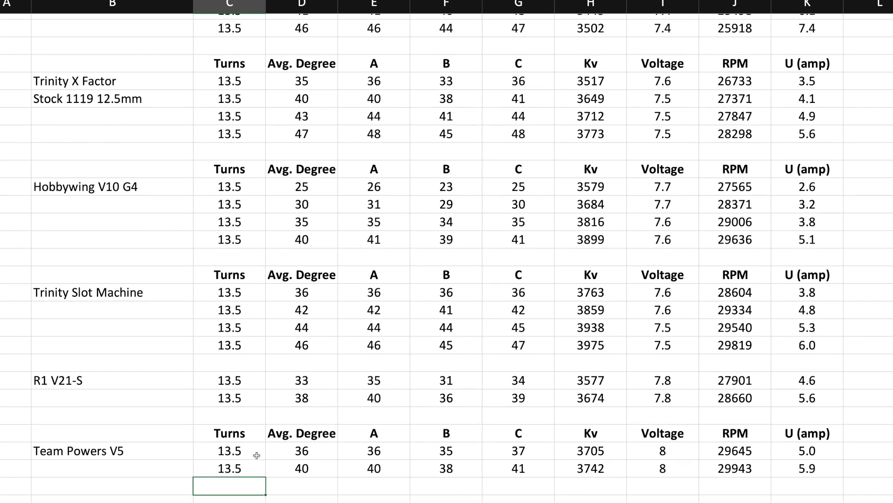
pyautogui.scroll(1, 256, 454)
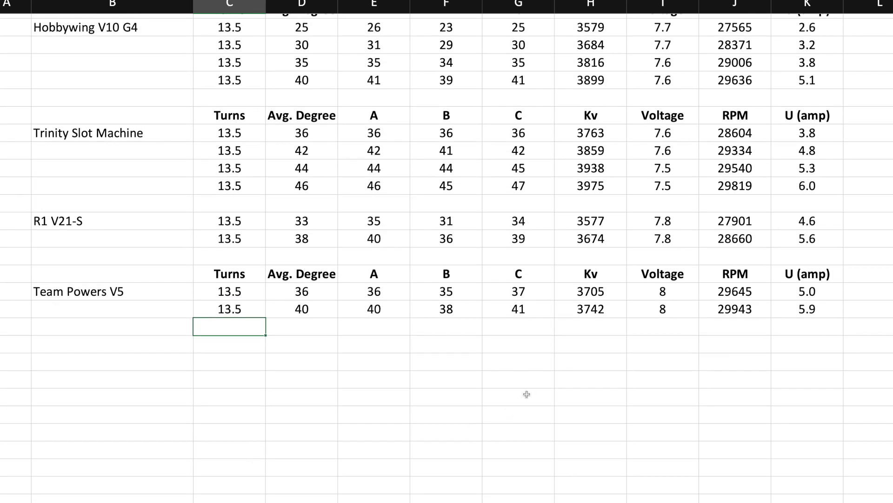
pyautogui.click(793, 293)
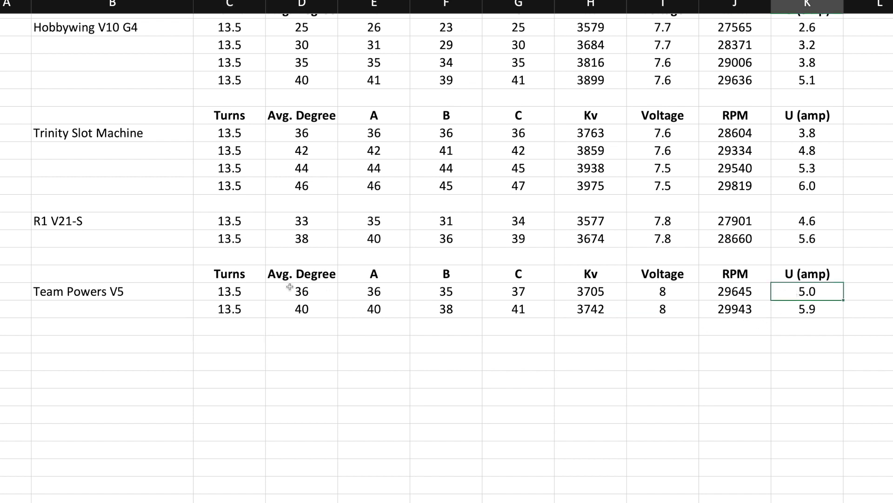
pyautogui.click(813, 311)
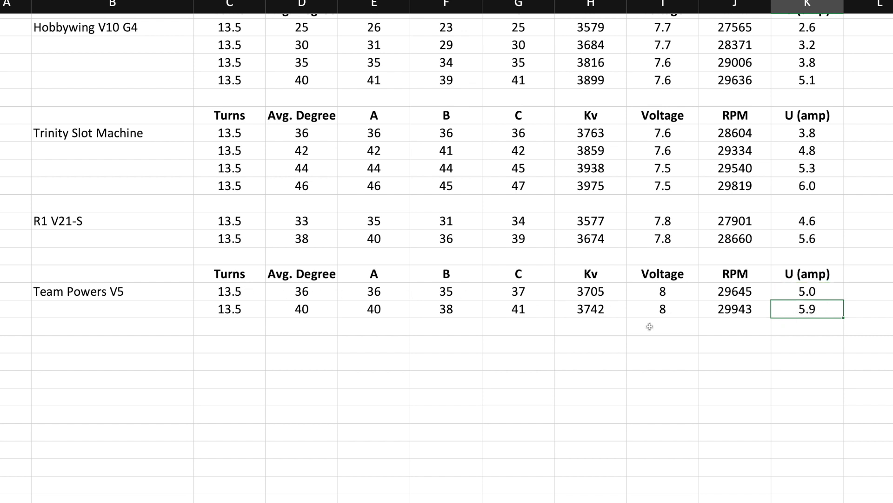
pyautogui.click(379, 339)
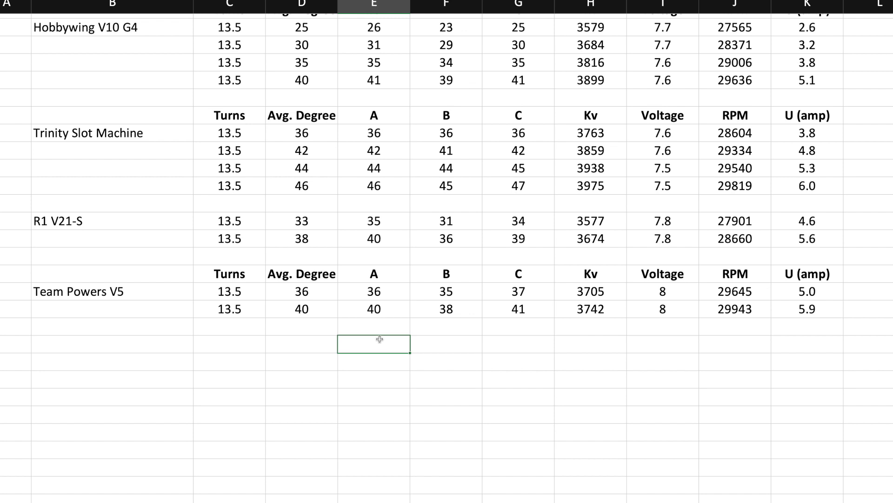
# Compare the 13.5-turn Team Powers V5's amp draw and Kv at 36 degrees with the R1 V21-S Kv values
pyautogui.click(790, 289)
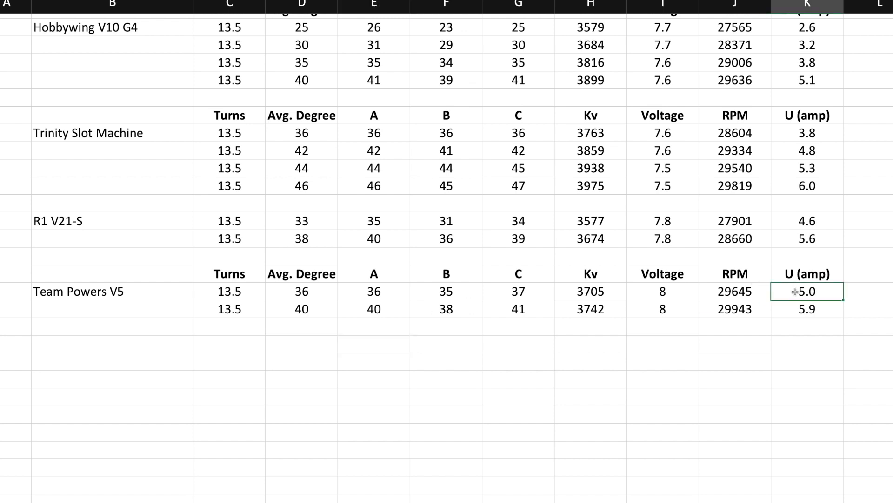
pyautogui.click(613, 293)
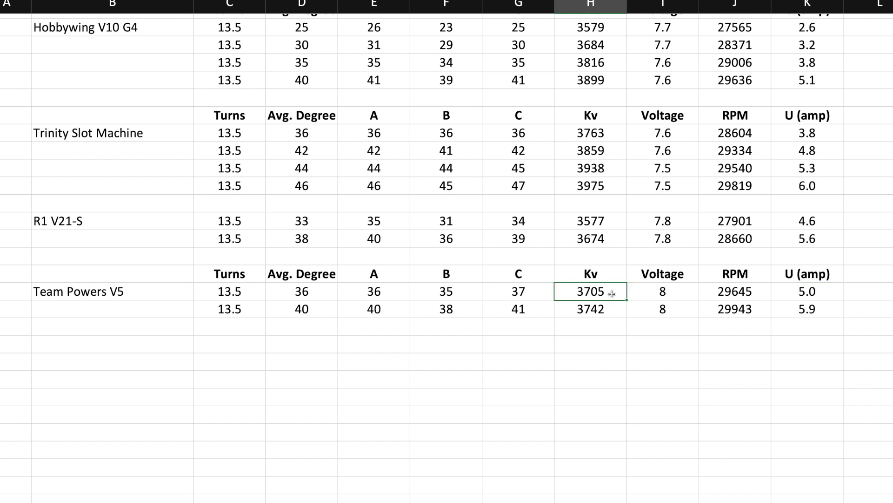
pyautogui.click(324, 295)
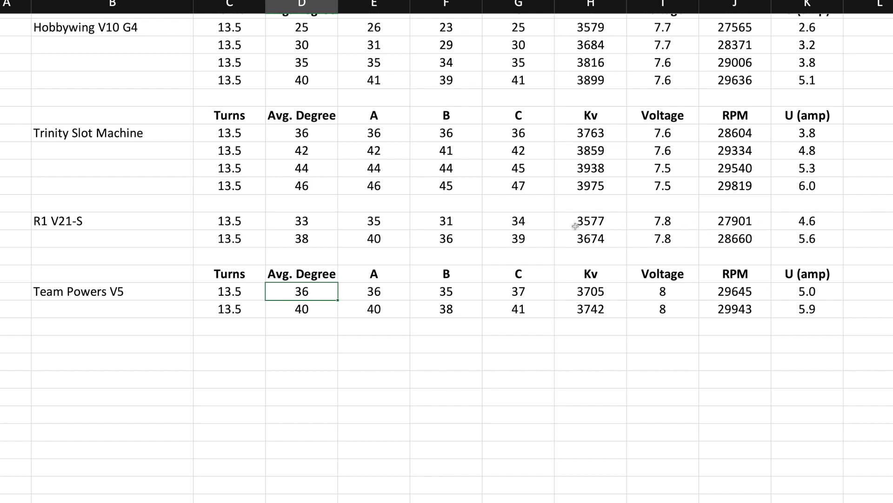
pyautogui.moveTo(573, 238); pyautogui.dragTo(572, 229)
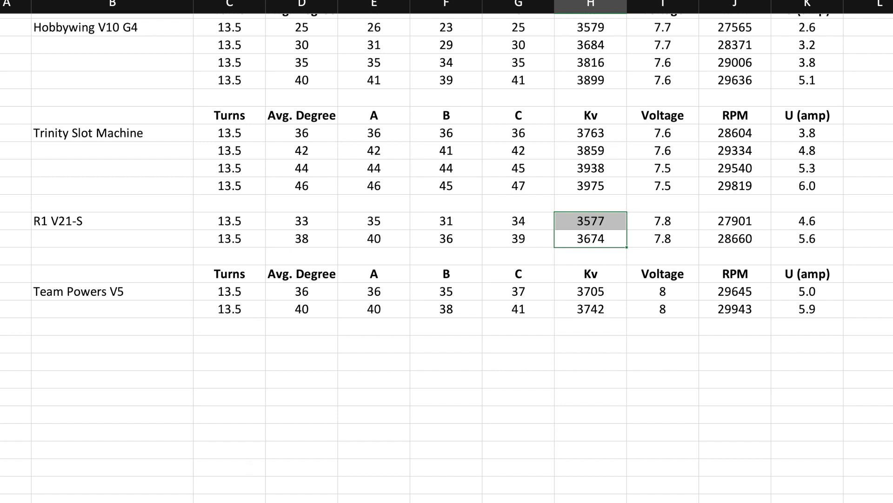
# On the rotor sheet, check both the A and B readings of the 13.5-turn R1 rotor 125726
pyautogui.click(205, 500)
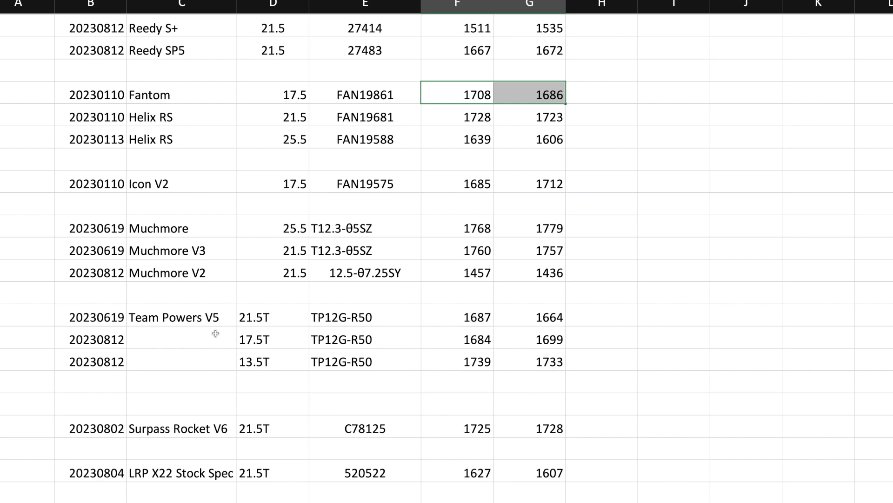
pyautogui.scroll(4, 222, 262)
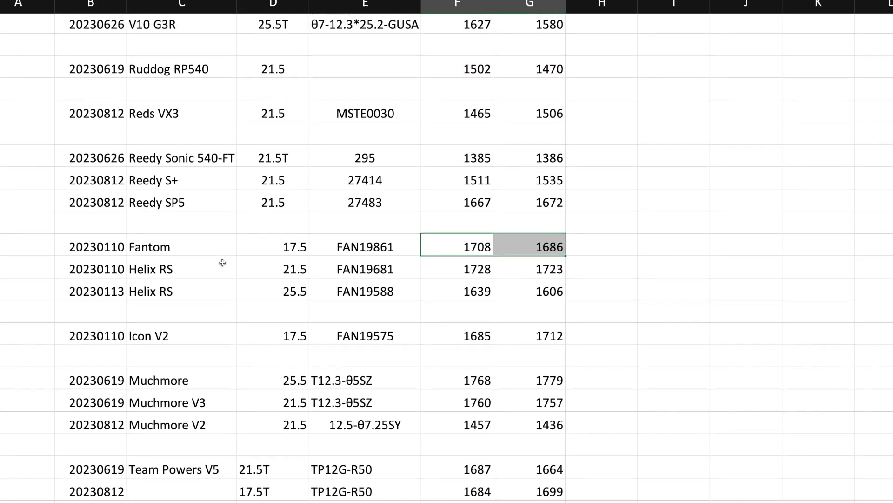
pyautogui.scroll(4, 223, 262)
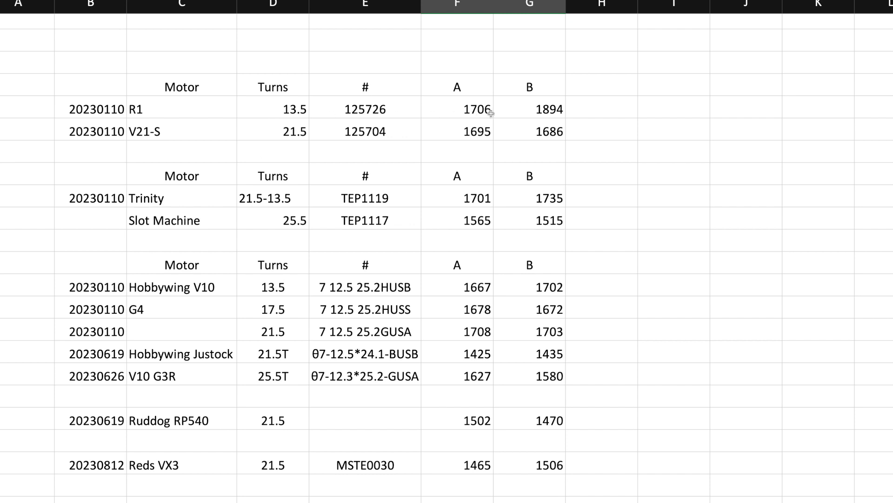
pyautogui.moveTo(533, 112); pyautogui.dragTo(480, 113)
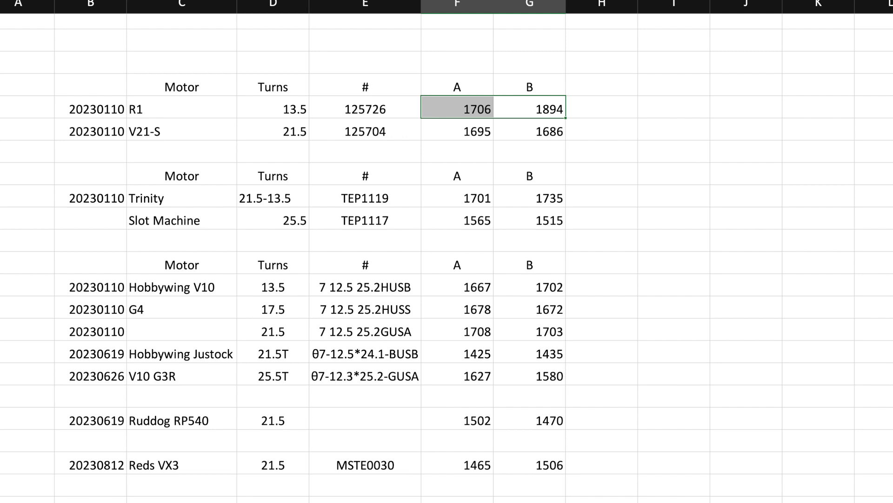
# Return to the 13.5-turn sheet and check the Trinity Slot Machine's amp draw and Kv at 42 degrees
pyautogui.hotkey('ctrl', 'pagedown')
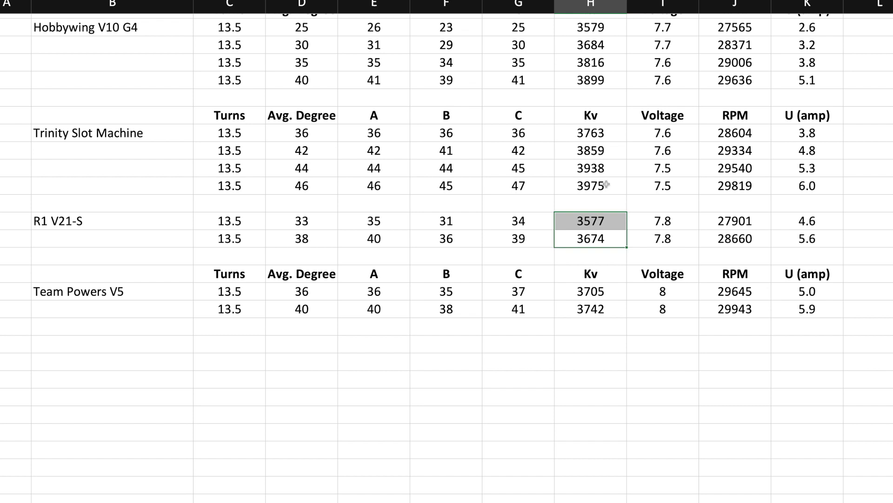
pyautogui.click(791, 171)
pyautogui.click(794, 154)
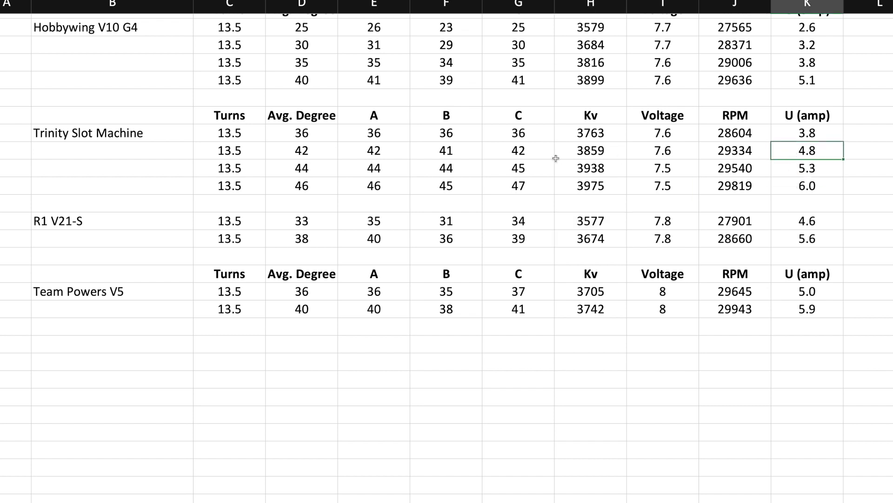
pyautogui.click(578, 153)
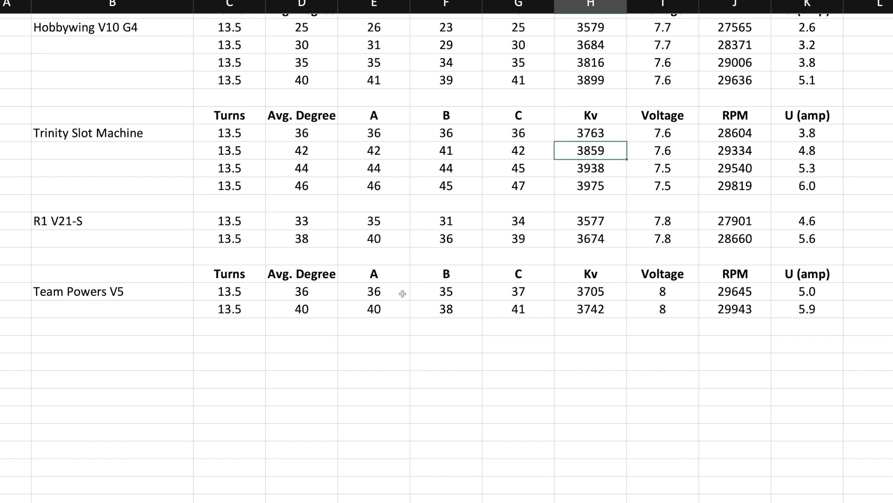
pyautogui.click(327, 151)
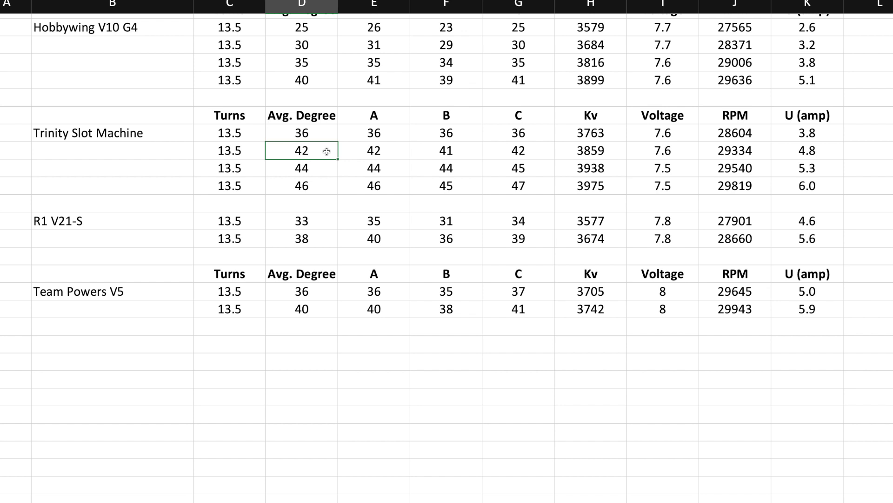
# Compare the Trinity Slot Machine's Kv and amp draw at 36 degrees with the Team Powers V5's Kv at 36 degrees
pyautogui.click(325, 133)
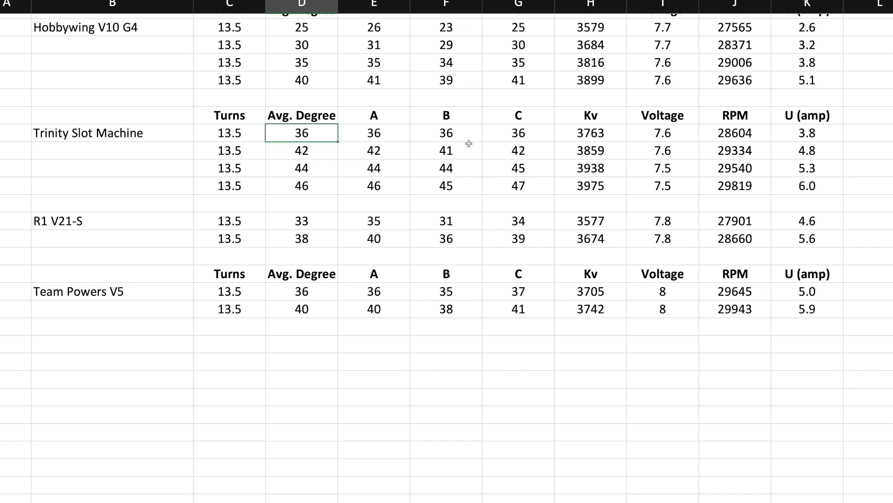
pyautogui.click(583, 136)
pyautogui.click(581, 293)
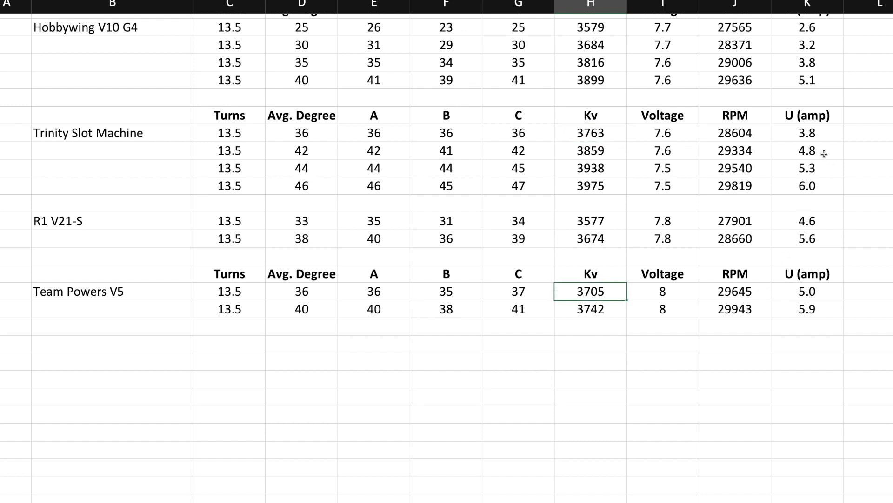
pyautogui.click(815, 131)
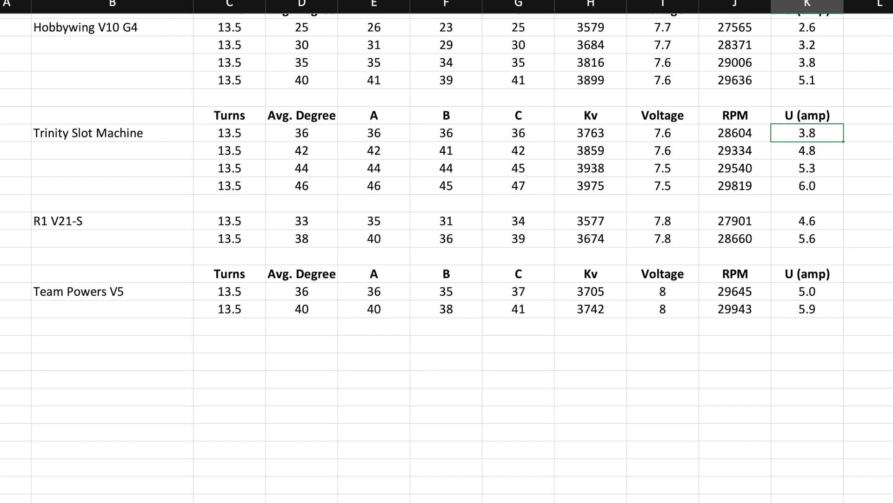
# On the rotor sheet, check the A and B readings of the Trinity TEP1119 rotor
pyautogui.hotkey('ctrl', 'pagedown')
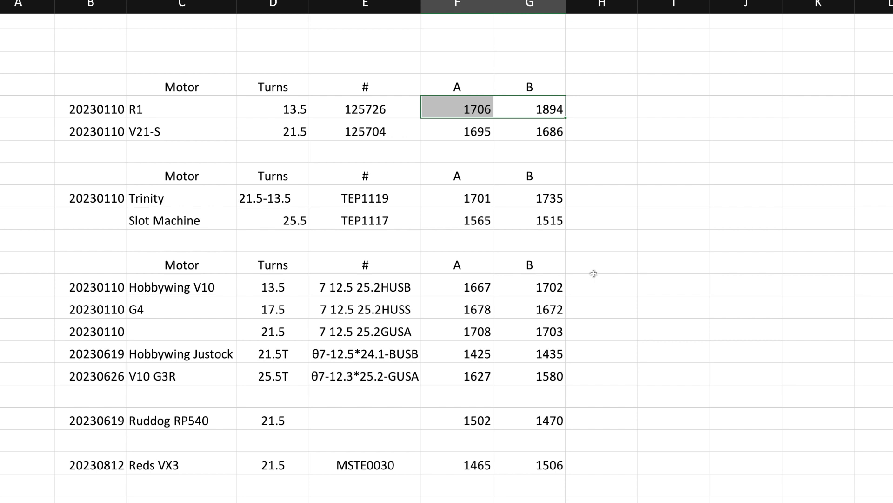
pyautogui.click(368, 201)
pyautogui.moveTo(449, 201); pyautogui.dragTo(517, 204)
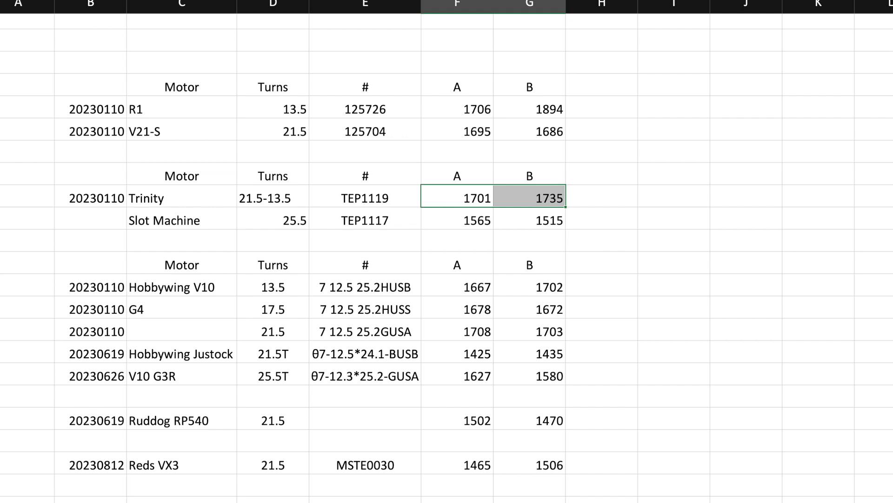
# On the 13.5-turn sheet, examine the Hobbywing V10 G4's Kv at 40 and 35 degrees
pyautogui.hotkey('ctrl', 'pagedown')
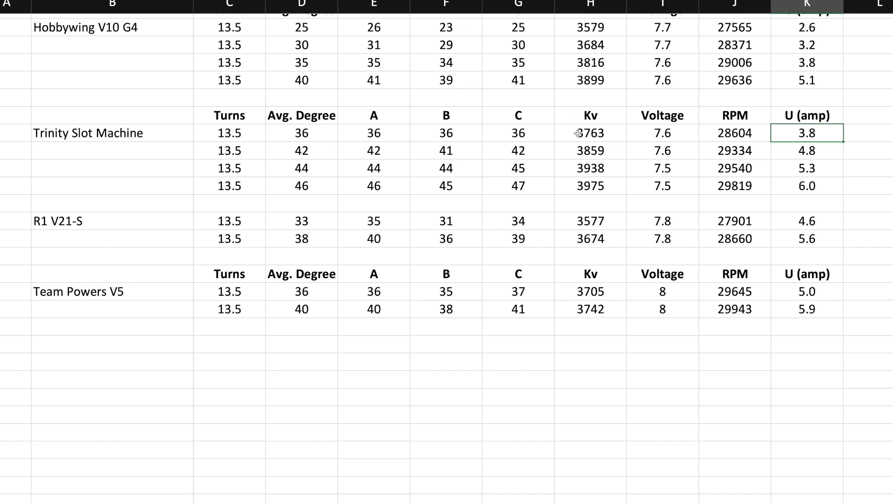
pyautogui.scroll(2, 571, 134)
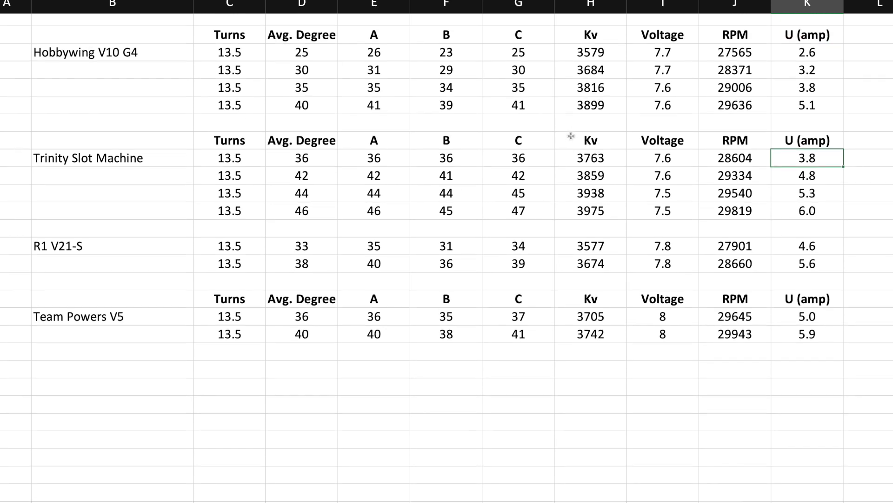
pyautogui.scroll(1, 570, 136)
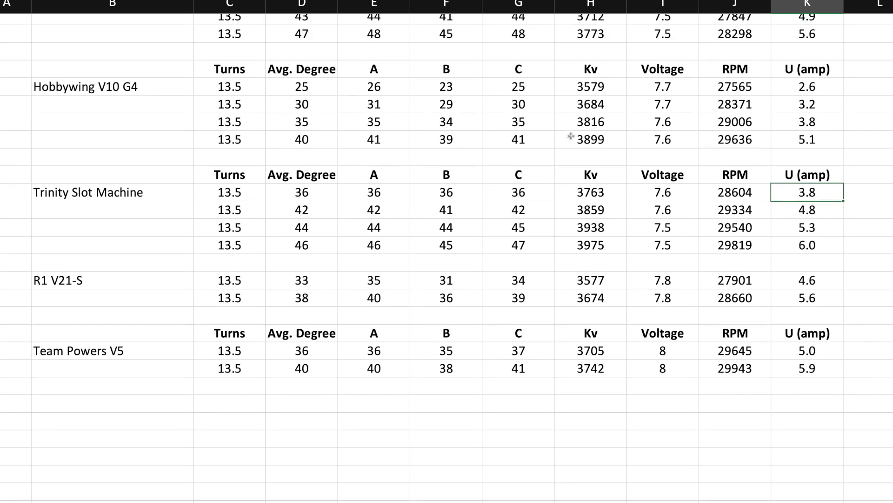
pyautogui.click(575, 140)
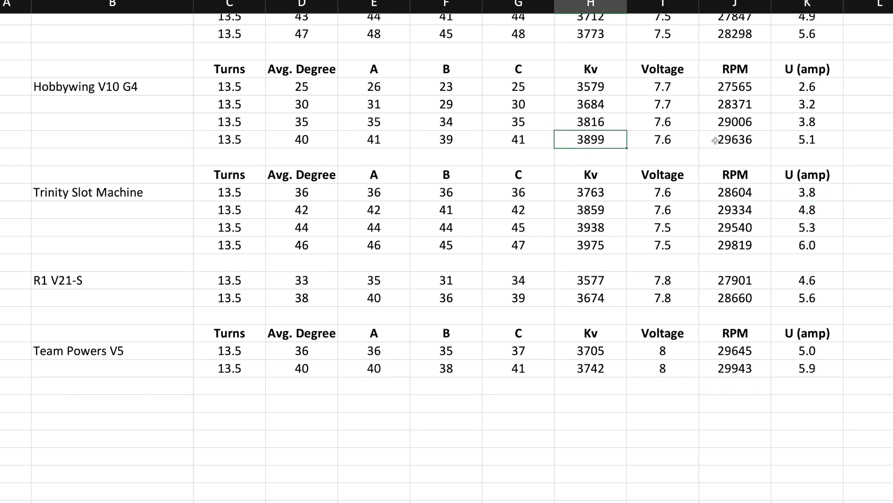
pyautogui.click(320, 143)
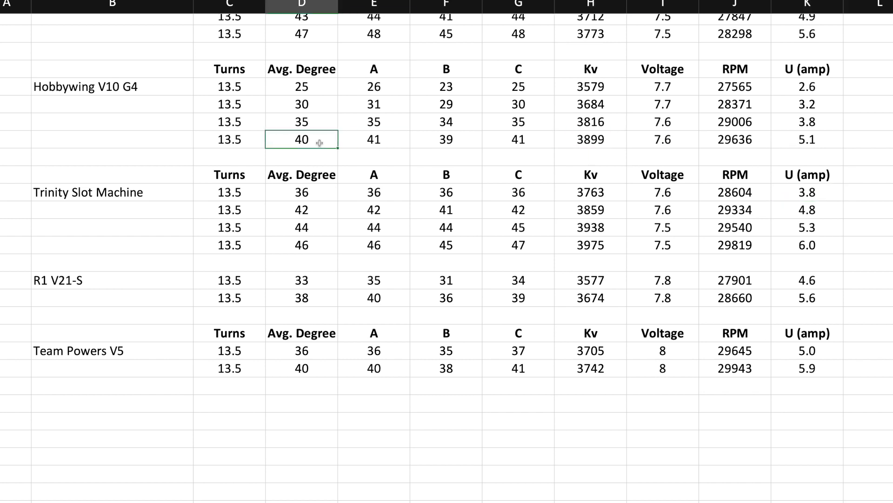
pyautogui.click(324, 121)
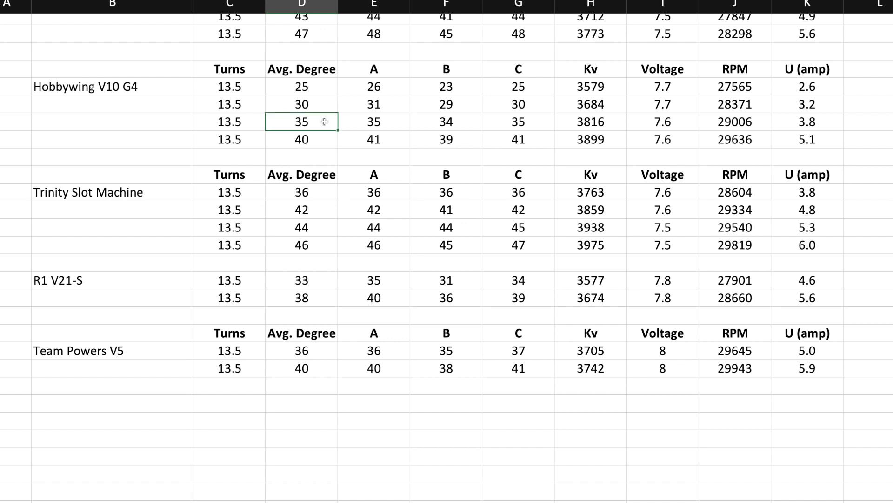
pyautogui.click(609, 123)
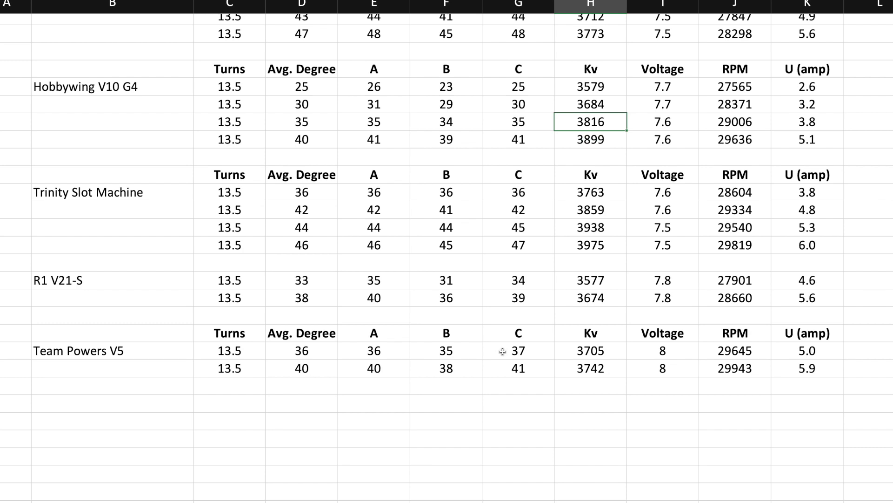
# Copy the five Team Powers Actinium V3 data rows and paste them below the Team Powers V5 block, leaving one blank row between
pyautogui.scroll(4, 502, 351)
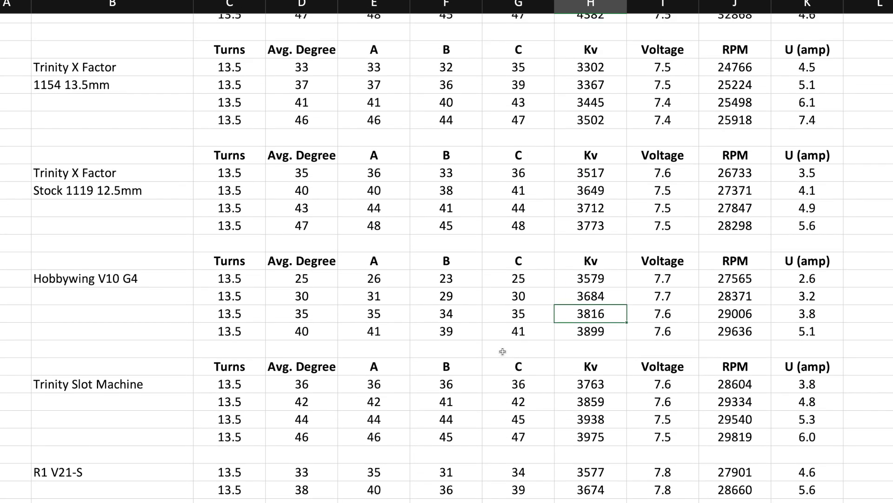
pyautogui.scroll(-2, 502, 351)
pyautogui.scroll(7, 501, 330)
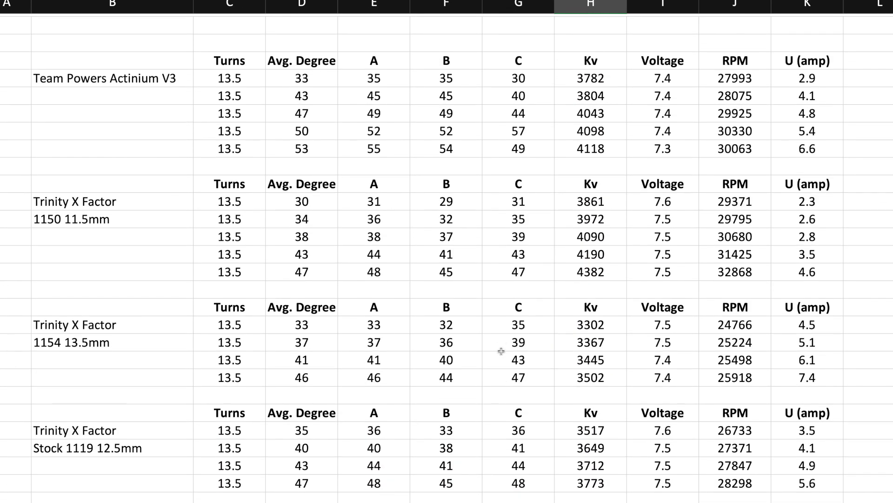
pyautogui.moveTo(121, 67)
pyautogui.mouseDown()
pyautogui.moveTo(523, 132)
pyautogui.moveTo(789, 142)
pyautogui.mouseUp()
pyautogui.hotkey('ctrl', 'c')
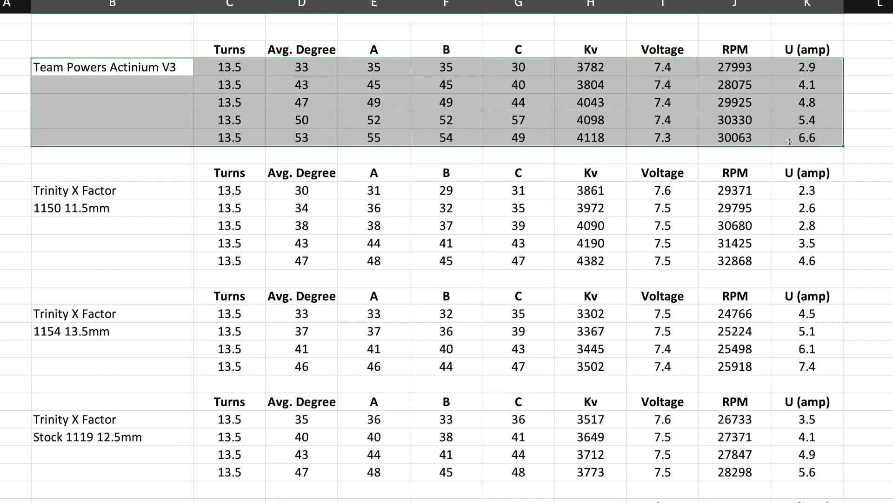
pyautogui.scroll(-10, 447, 206)
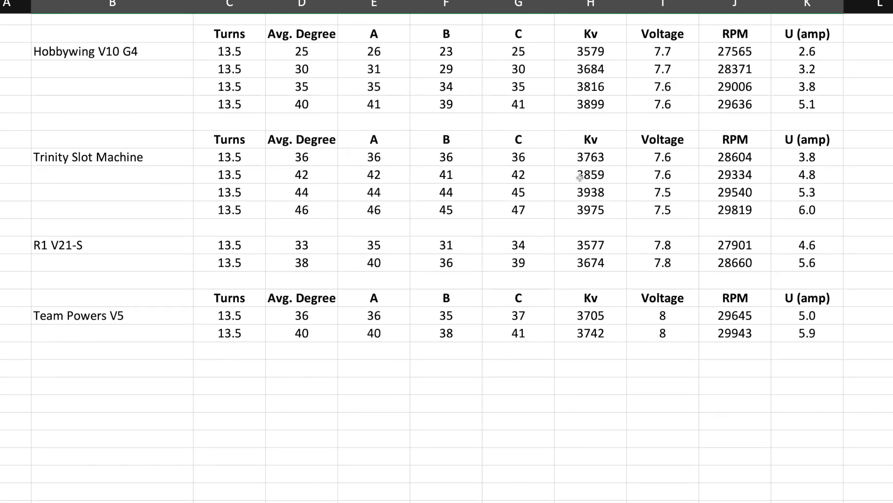
pyautogui.click(66, 293)
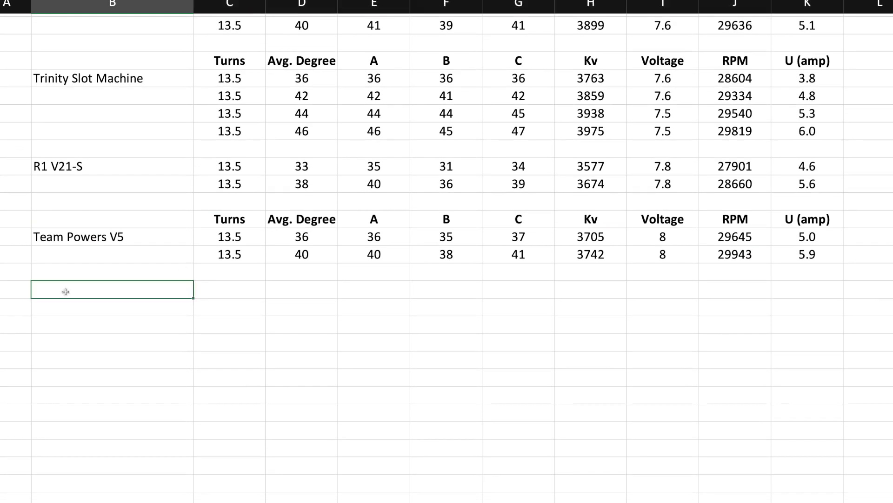
pyautogui.hotkey('ctrl', 'v')
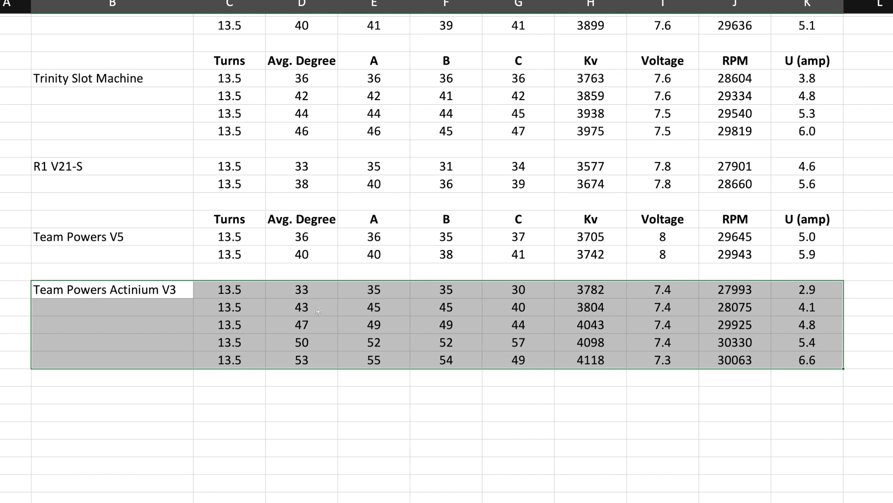
# Check the Actinium V3's amp draw at 47 degrees and look through the rotor readings on the rotor sheet
pyautogui.click(812, 326)
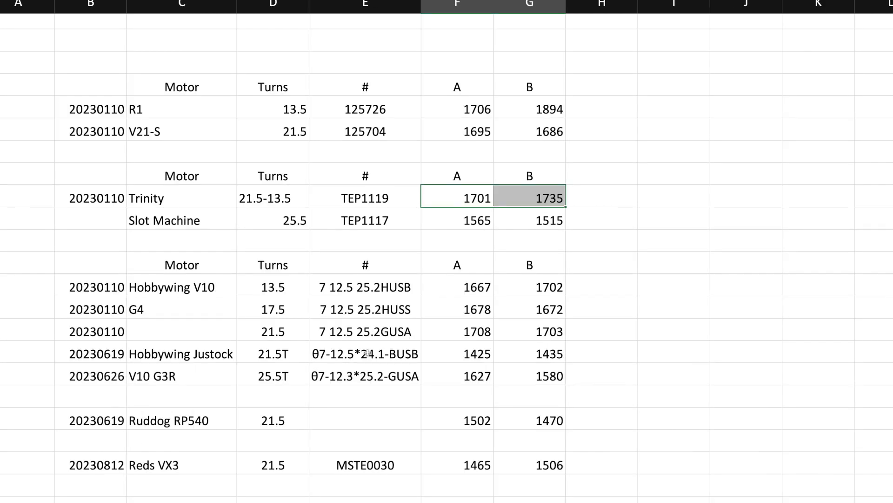
pyautogui.scroll(-3, 355, 335)
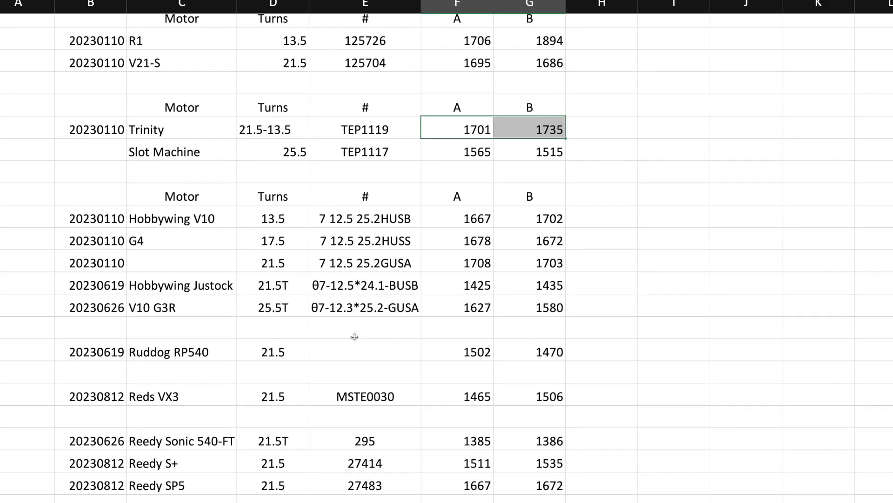
pyautogui.scroll(-3, 353, 335)
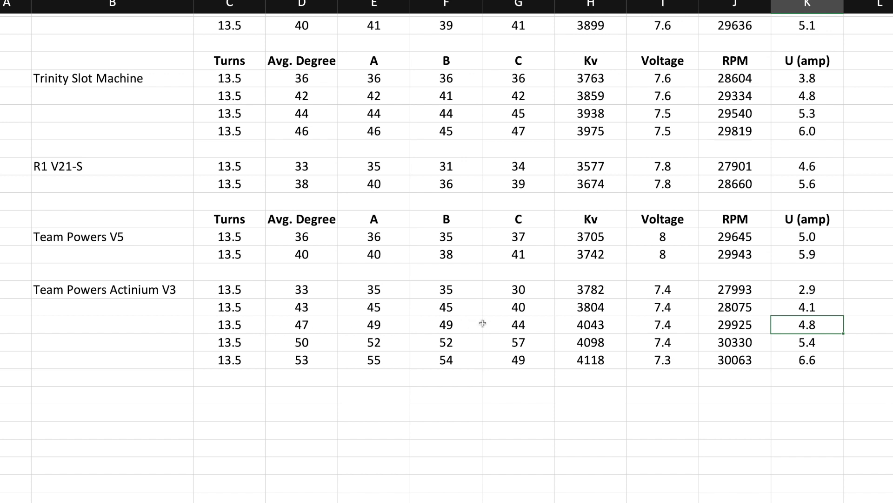
# On the 13.5-turn sheet, examine the Actinium V3's Kv at 47 and 50 degrees against the Team Powers V5
pyautogui.click(580, 329)
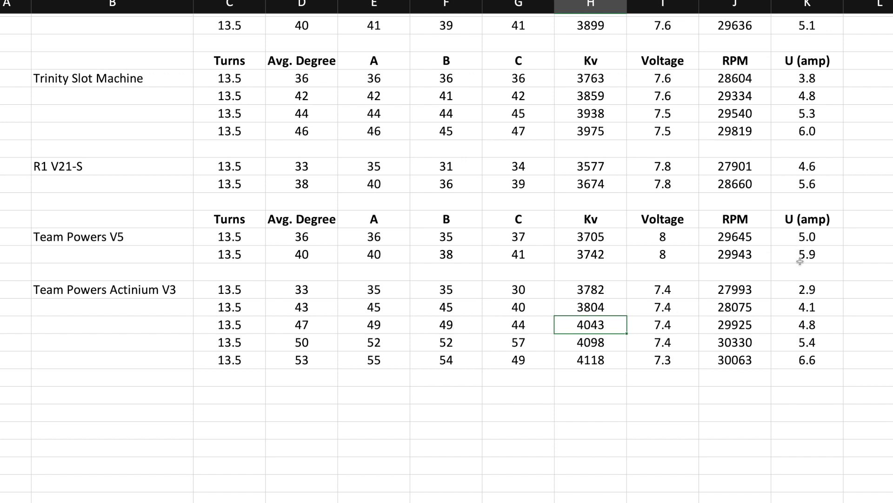
pyautogui.moveTo(610, 345); pyautogui.dragTo(607, 328)
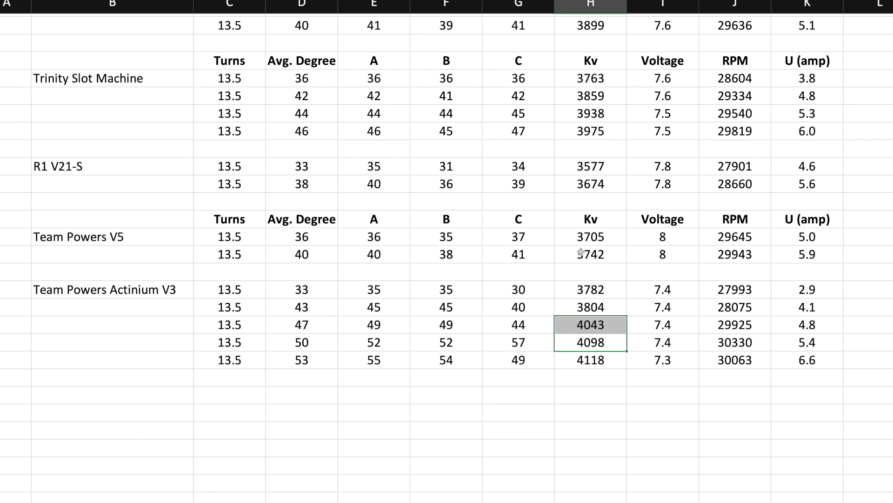
pyautogui.scroll(-1, 386, 253)
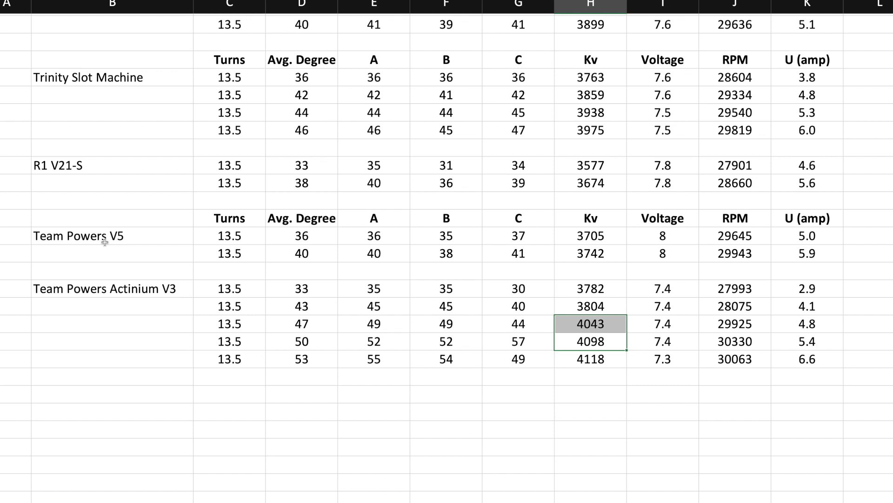
# Clear the pasted Team Powers Actinium V3 rows below the Team Powers V5 block
pyautogui.click(245, 272)
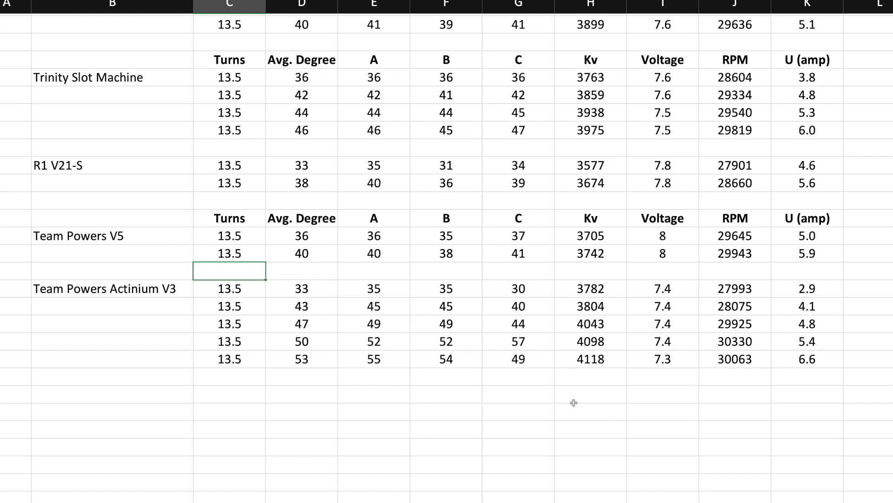
pyautogui.moveTo(799, 359); pyautogui.dragTo(150, 289)
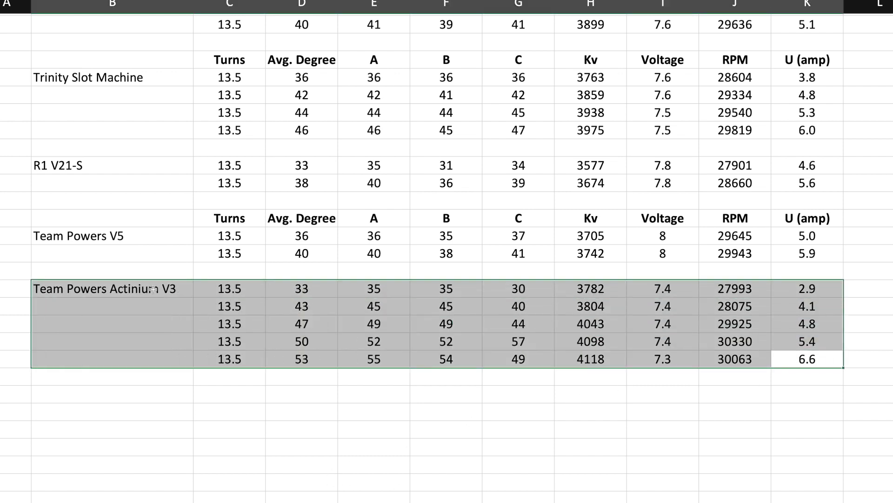
pyautogui.press('Delete')
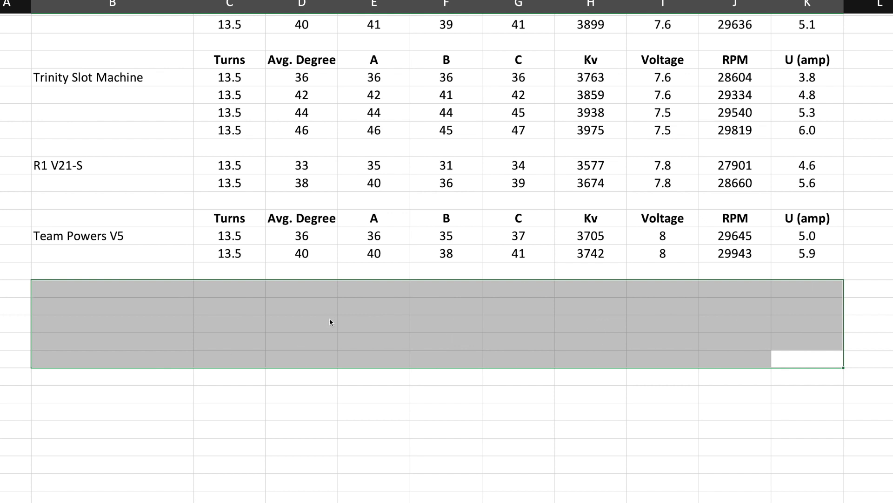
pyautogui.click(447, 271)
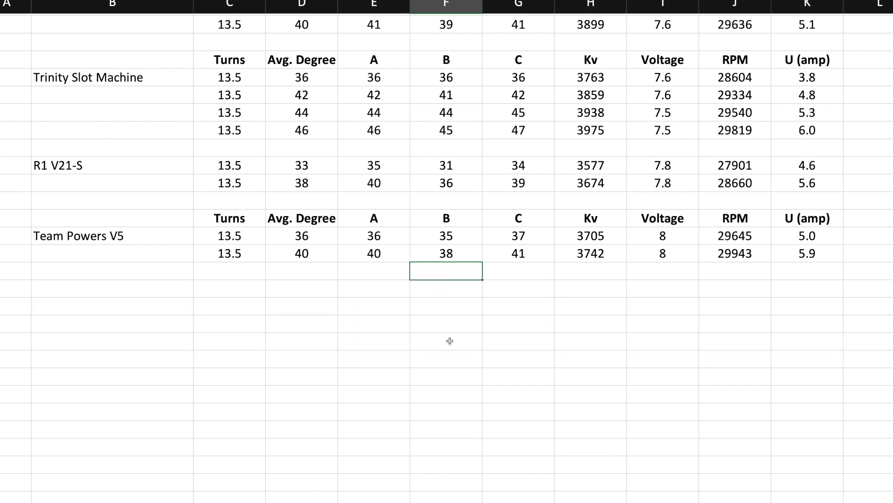
pyautogui.scroll(1, 450, 341)
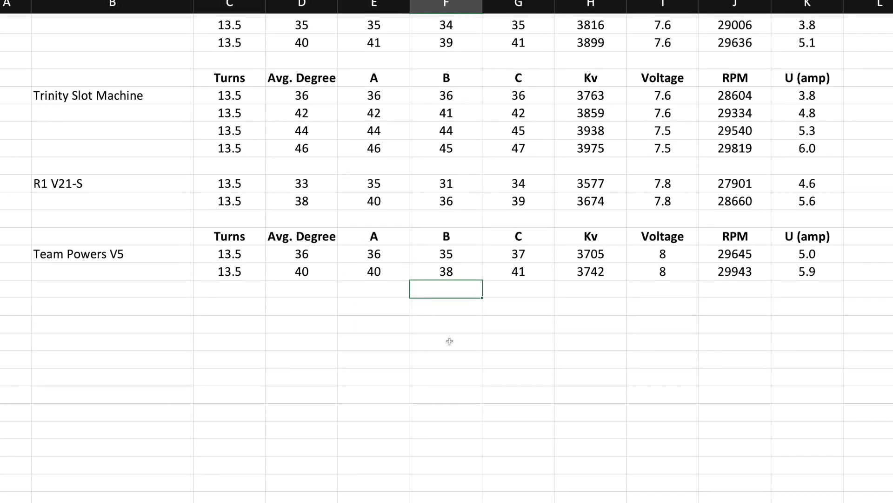